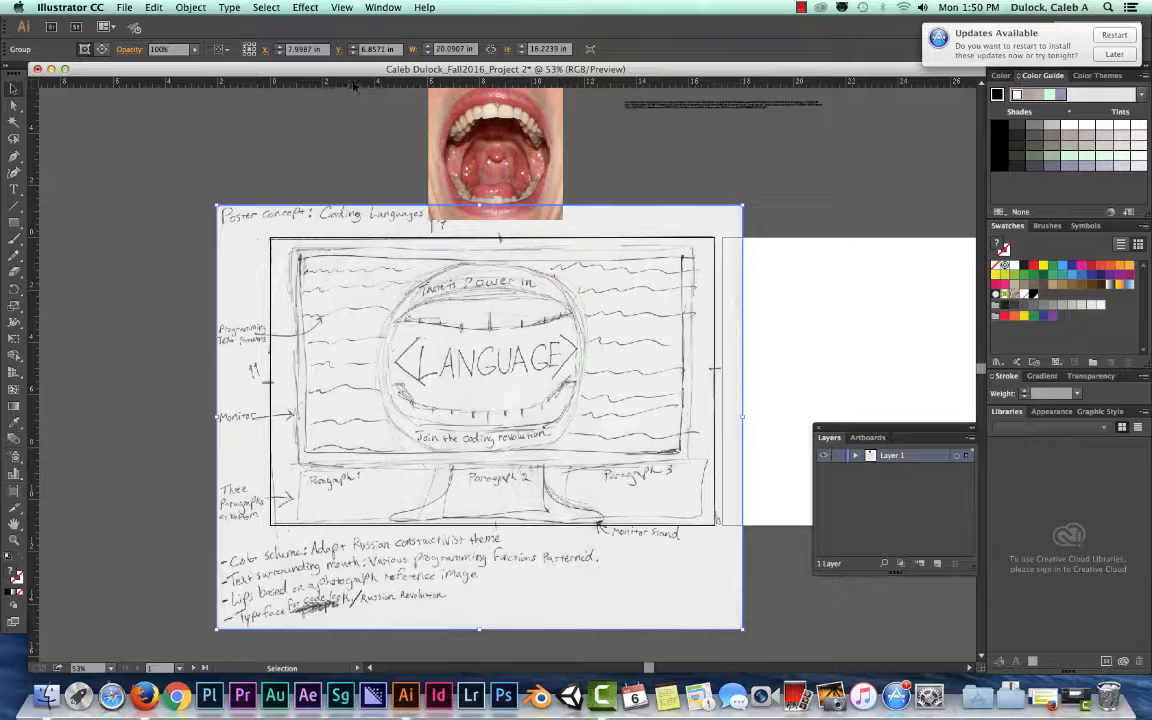
Place a horizontal guide along the outer top edge of the sketched monitor, at about 0.43 in.
{"action": "left_click", "coordinate": [355, 82]}
{"action": "mouse_move", "coordinate": [353, 81]}
{"action": "left_mouse_down"}
{"action": "mouse_move", "coordinate": [327, 79]}
{"action": "mouse_move", "coordinate": [349, 85]}
{"action": "left_mouse_up"}
{"action": "left_click_drag", "start_coordinate": [388, 85], "coordinate": [408, 183]}
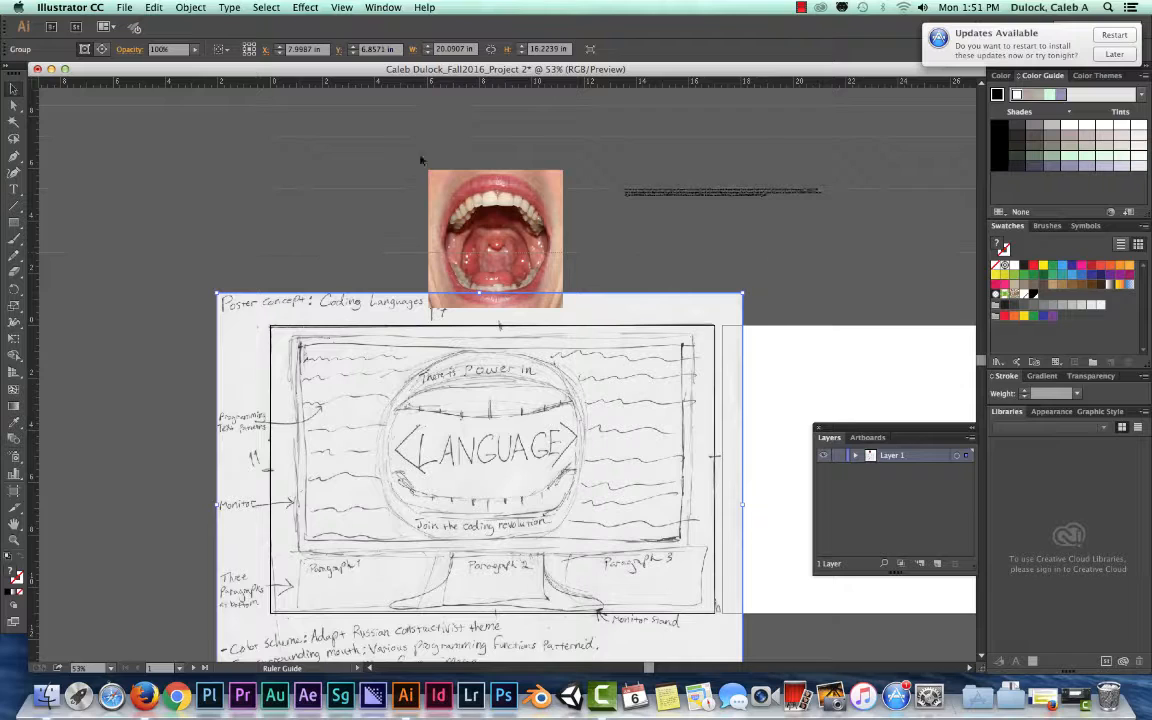
{"action": "mouse_move", "coordinate": [431, 109]}
{"action": "left_mouse_down"}
{"action": "mouse_move", "coordinate": [395, 299]}
{"action": "mouse_move", "coordinate": [430, 326]}
{"action": "mouse_move", "coordinate": [446, 424]}
{"action": "mouse_move", "coordinate": [465, 336]}
{"action": "mouse_move", "coordinate": [451, 391]}
{"action": "mouse_move", "coordinate": [470, 440]}
{"action": "mouse_move", "coordinate": [478, 558]}
{"action": "mouse_move", "coordinate": [470, 497]}
{"action": "mouse_move", "coordinate": [483, 329]}
{"action": "mouse_move", "coordinate": [476, 557]}
{"action": "left_mouse_up"}
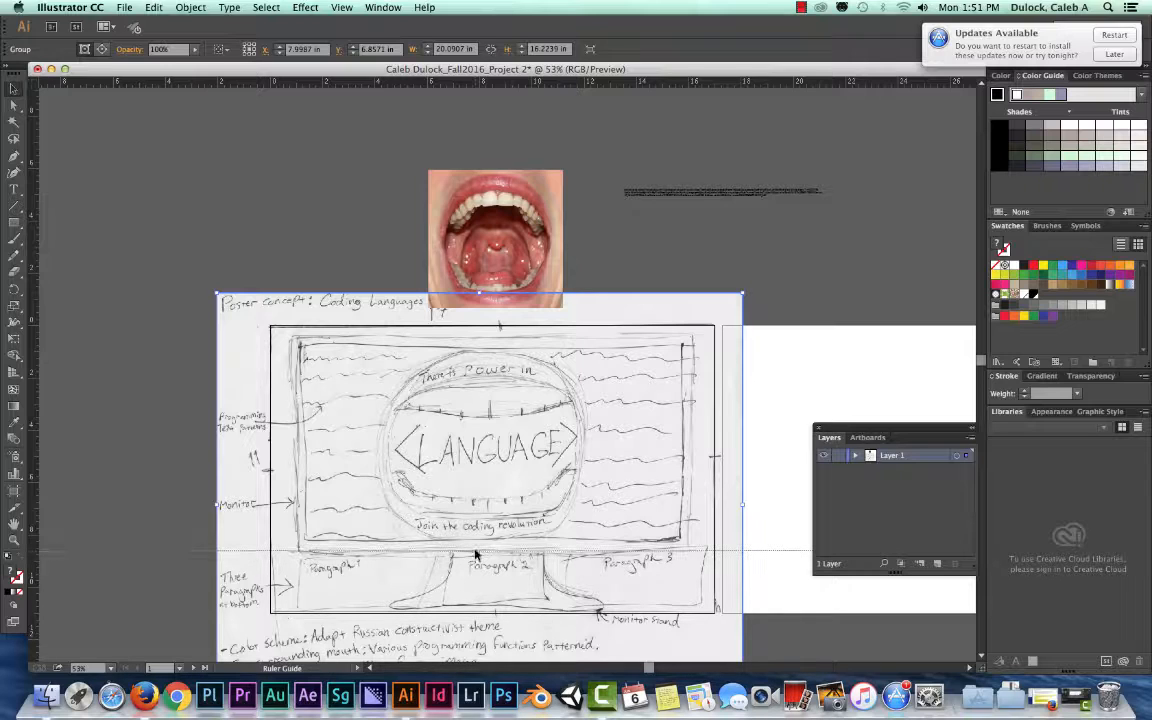
{"action": "mouse_move", "coordinate": [475, 555]}
{"action": "left_mouse_down"}
{"action": "mouse_move", "coordinate": [430, 500]}
{"action": "mouse_move", "coordinate": [440, 498]}
{"action": "mouse_move", "coordinate": [457, 341]}
{"action": "left_mouse_up"}
{"action": "left_click", "coordinate": [388, 338]}
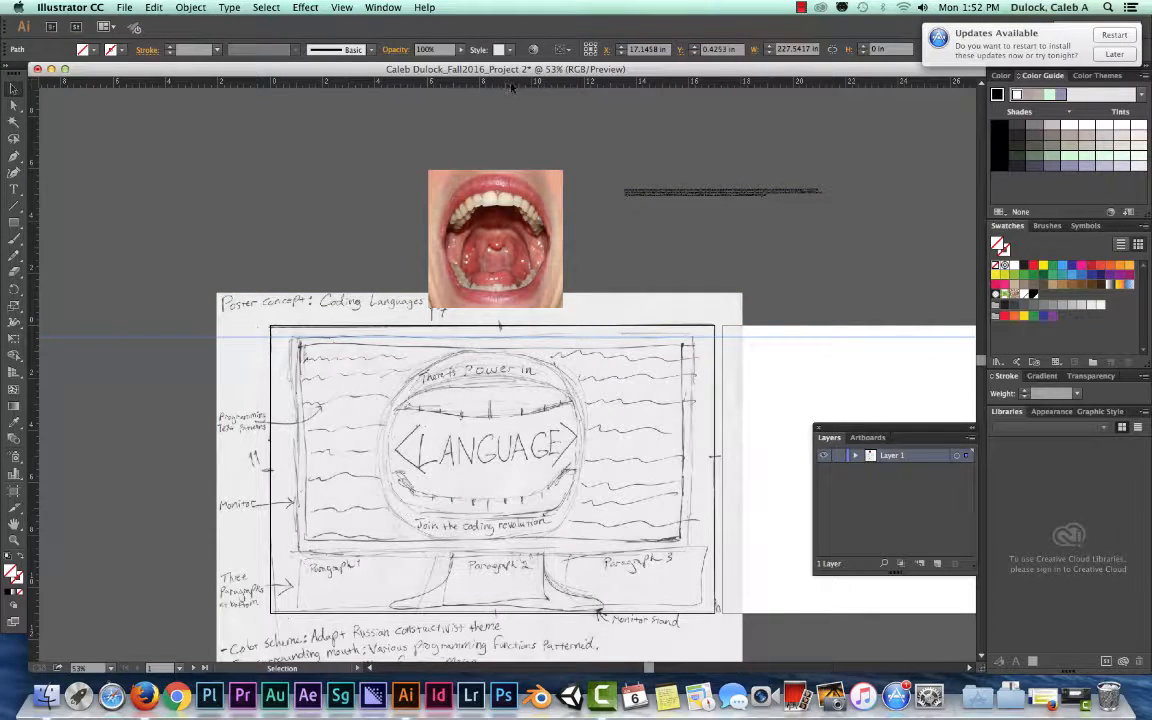
Add horizontal guides along the sketched monitor's outer bottom edge, inner top edge and inner bottom edge, the last at about 8.16 in.
{"action": "left_click_drag", "start_coordinate": [515, 86], "coordinate": [505, 87]}
{"action": "left_click_drag", "start_coordinate": [538, 280], "coordinate": [499, 556]}
{"action": "left_click_drag", "start_coordinate": [312, 82], "coordinate": [322, 347]}
{"action": "left_click_drag", "start_coordinate": [350, 78], "coordinate": [346, 542]}
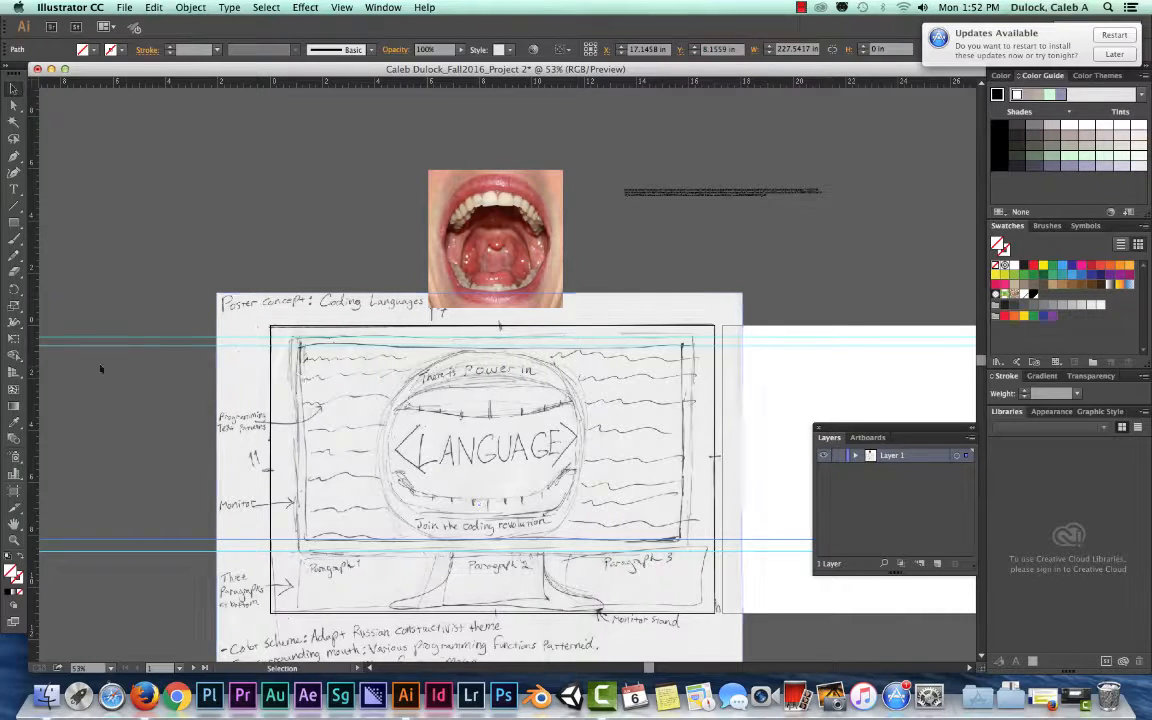
Add vertical guides along the sketched monitor's outer and inner left edges, the inner one at about 1.41 in.
{"action": "left_click_drag", "start_coordinate": [31, 398], "coordinate": [298, 411]}
{"action": "left_click_drag", "start_coordinate": [31, 347], "coordinate": [309, 386]}
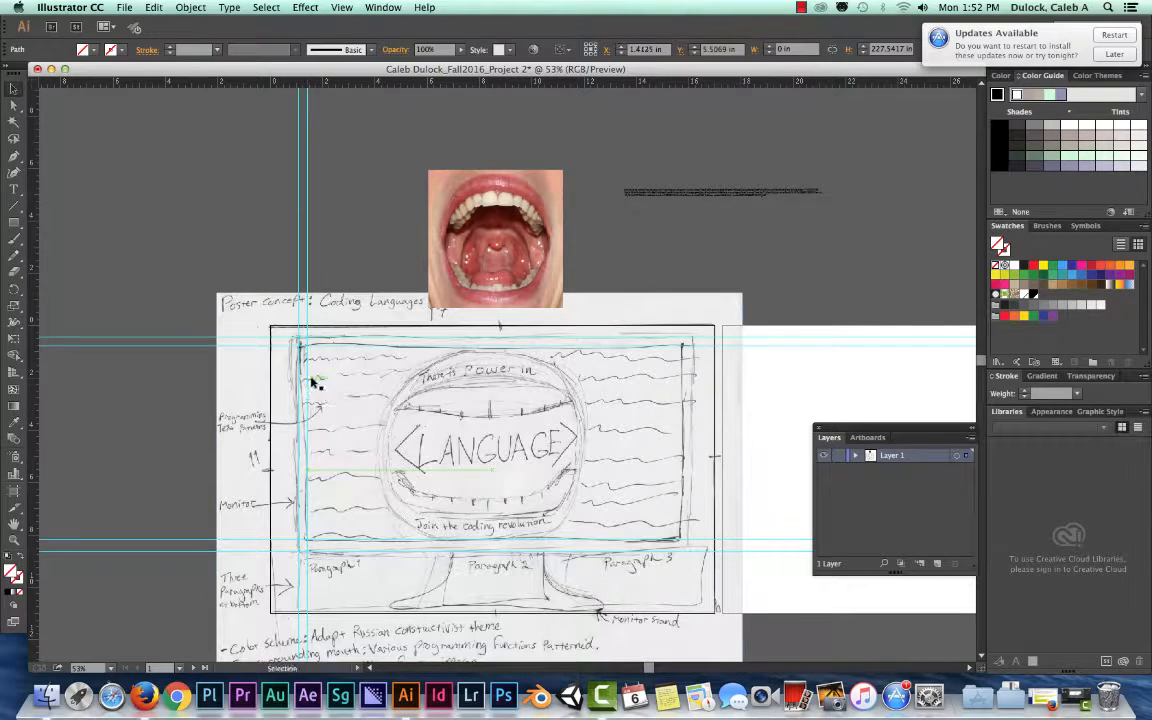
{"action": "left_click", "coordinate": [307, 234]}
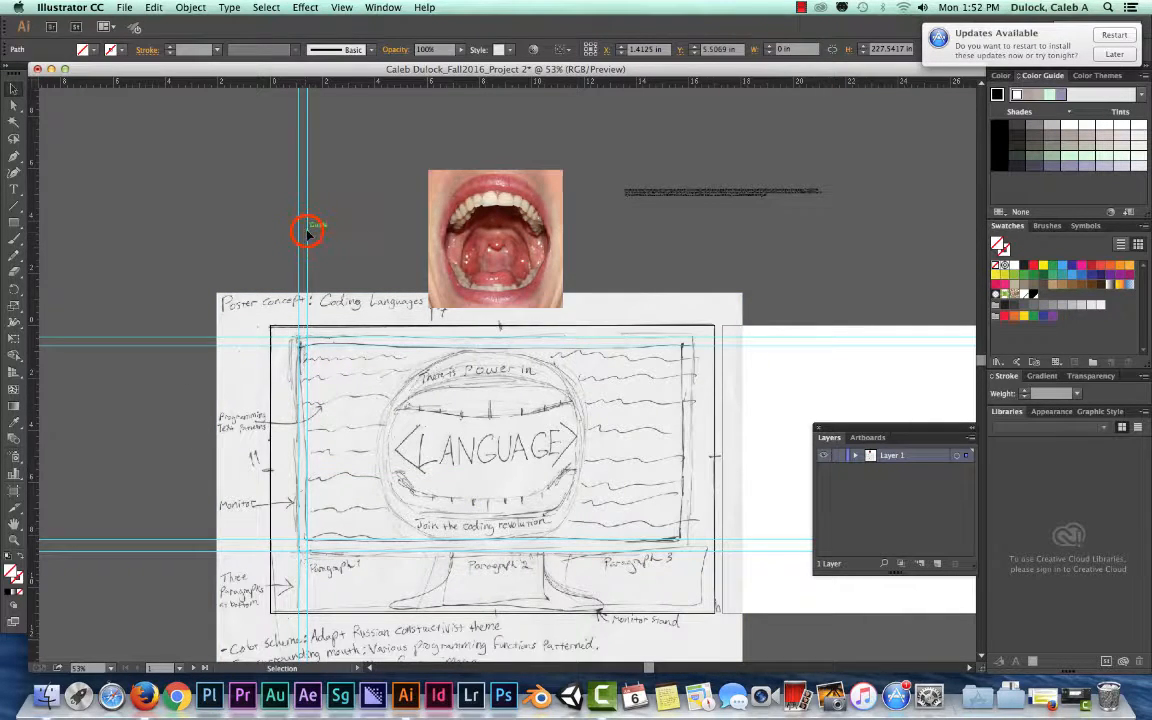
{"action": "mouse_move", "coordinate": [307, 234]}
{"action": "left_mouse_down"}
{"action": "mouse_move", "coordinate": [362, 237]}
{"action": "mouse_move", "coordinate": [307, 243]}
{"action": "left_mouse_up"}
Add vertical guides along the sketched monitor's right side, at about 16.14 in for the outer edge and 15.75 in for the inner edge.
{"action": "left_click", "coordinate": [31, 354]}
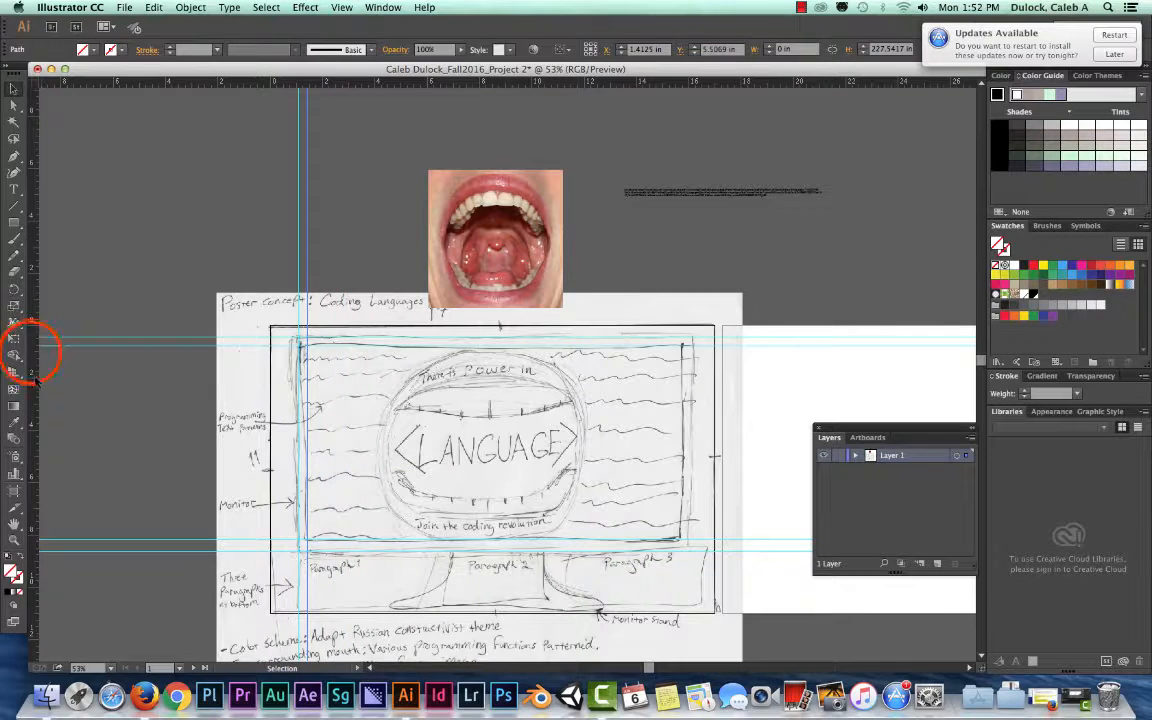
{"action": "left_click_drag", "start_coordinate": [31, 352], "coordinate": [693, 385]}
{"action": "left_click", "coordinate": [32, 383]}
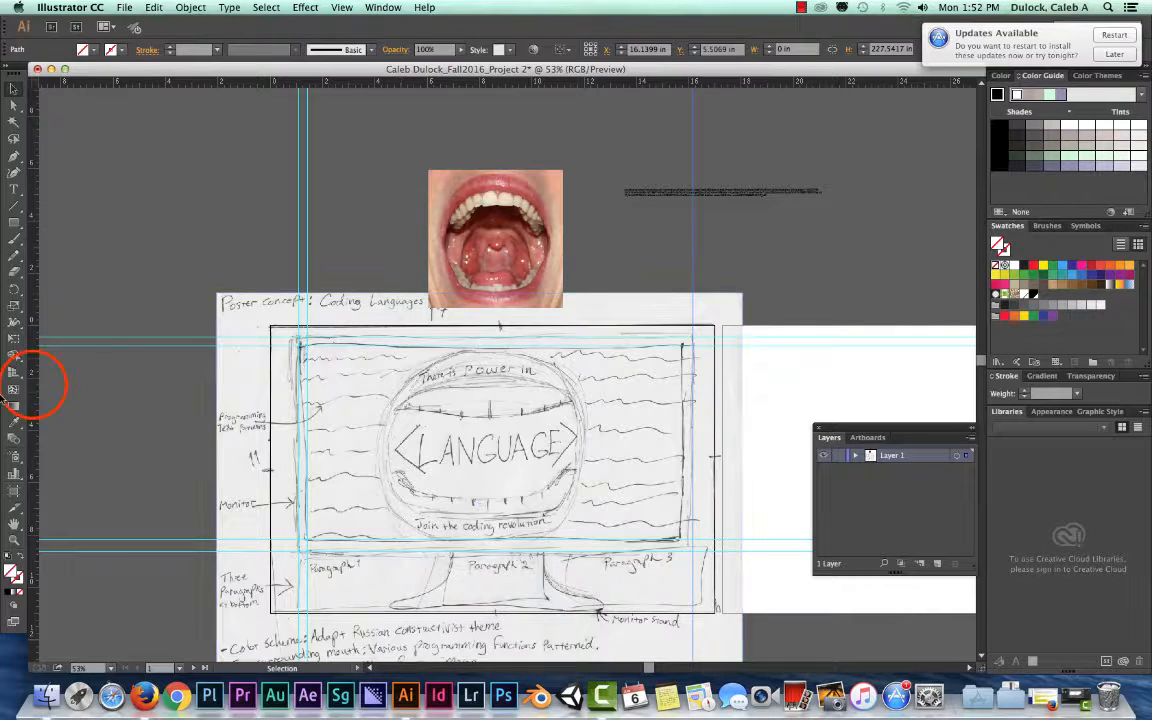
{"action": "left_click_drag", "start_coordinate": [82, 390], "coordinate": [683, 404]}
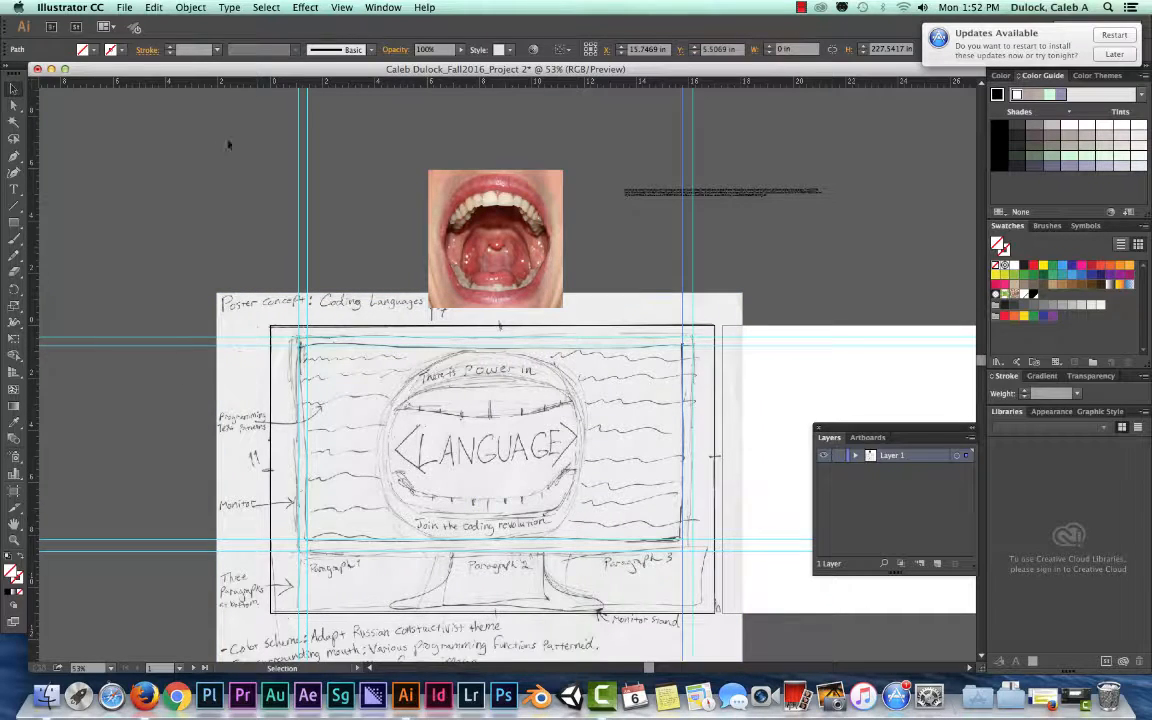
Add vertical guides at both sides of the mouth circle and at both sides of the monitor stand's neck.
{"action": "left_click_drag", "start_coordinate": [33, 198], "coordinate": [381, 255]}
{"action": "mouse_move", "coordinate": [36, 300]}
{"action": "left_mouse_down"}
{"action": "mouse_move", "coordinate": [42, 333]}
{"action": "mouse_move", "coordinate": [455, 329]}
{"action": "mouse_move", "coordinate": [588, 344]}
{"action": "left_mouse_up"}
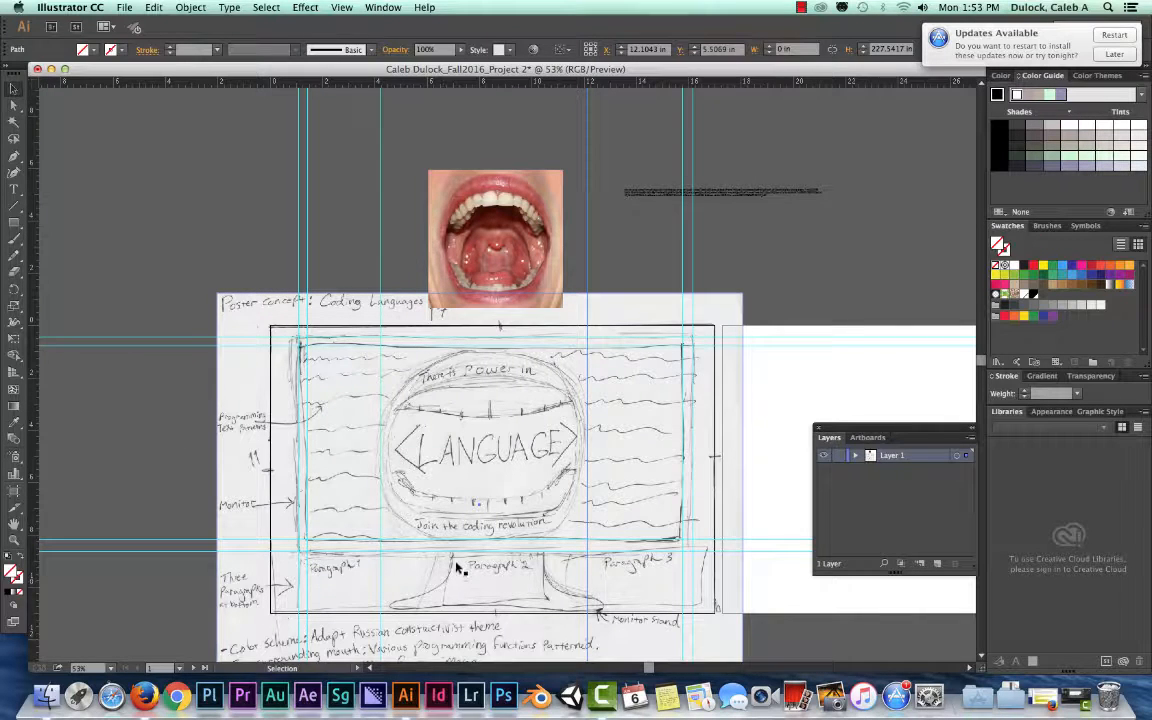
{"action": "left_click", "coordinate": [38, 462]}
{"action": "left_click_drag", "start_coordinate": [34, 459], "coordinate": [451, 509]}
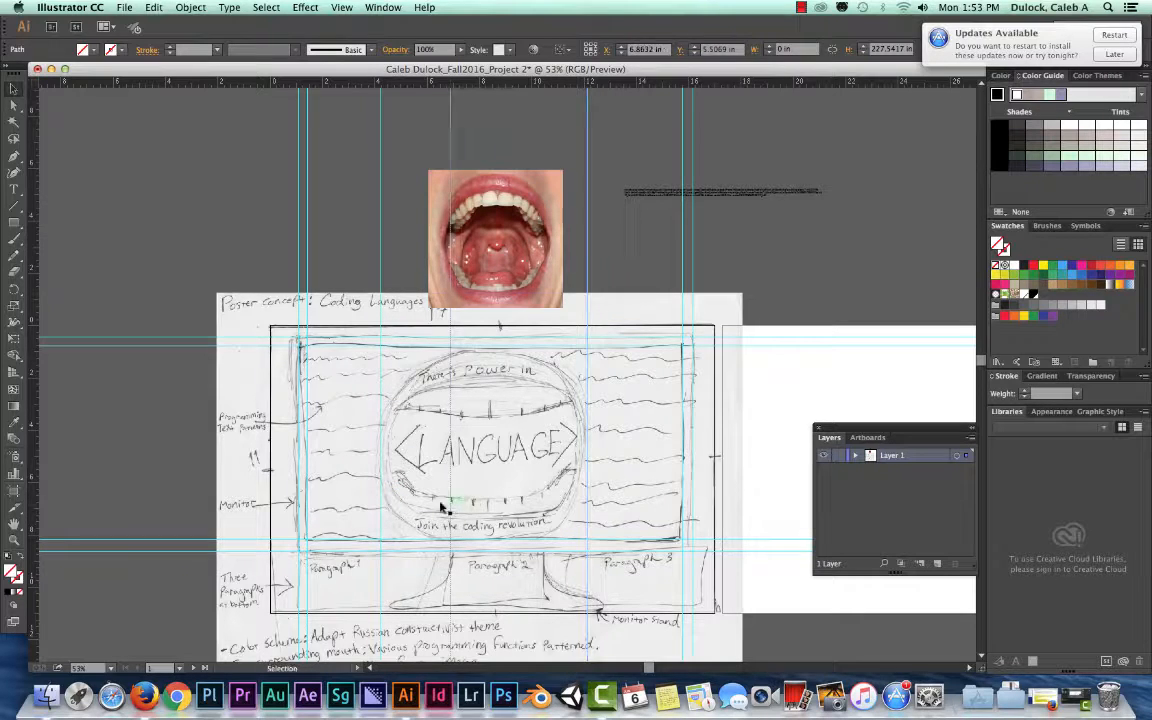
{"action": "left_click", "coordinate": [32, 450]}
{"action": "left_click_drag", "start_coordinate": [34, 450], "coordinate": [545, 511]}
Reposition the stand's right guide at about 9.77 in and the mouth circle's right guide at about 12.63 in.
{"action": "left_click", "coordinate": [443, 572]}
{"action": "left_click_drag", "start_coordinate": [443, 572], "coordinate": [527, 562]}
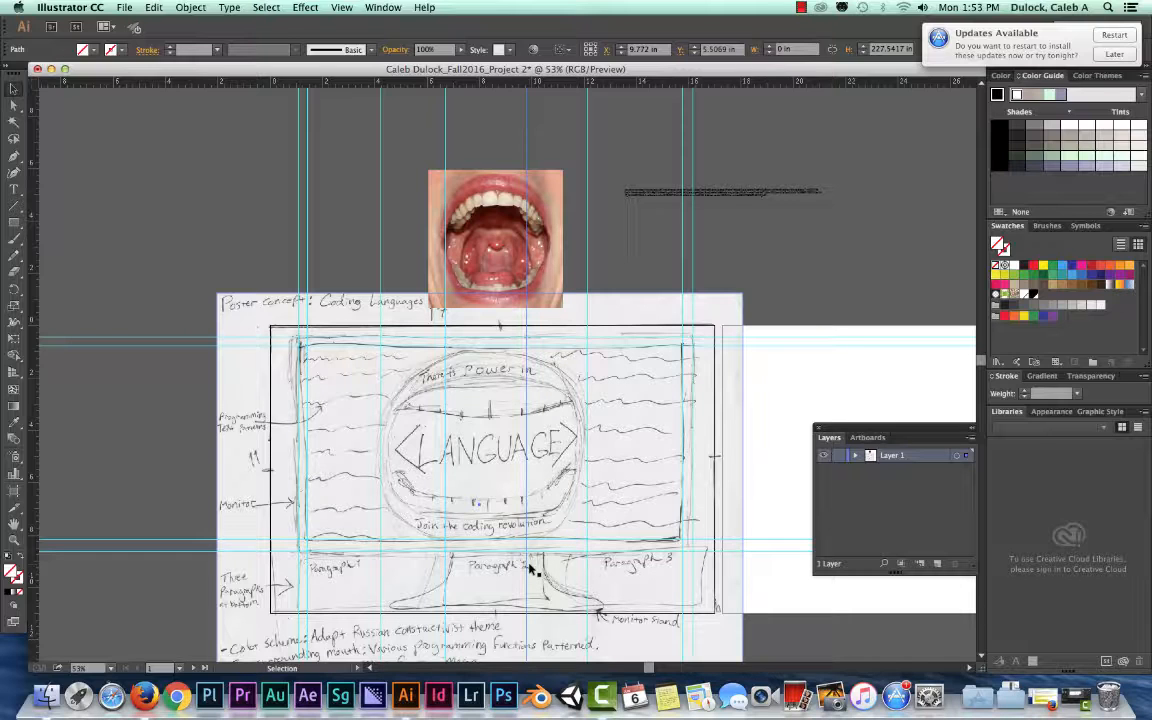
{"action": "left_click_drag", "start_coordinate": [588, 568], "coordinate": [601, 568]}
{"action": "left_click", "coordinate": [525, 569]}
{"action": "left_click", "coordinate": [525, 569]}
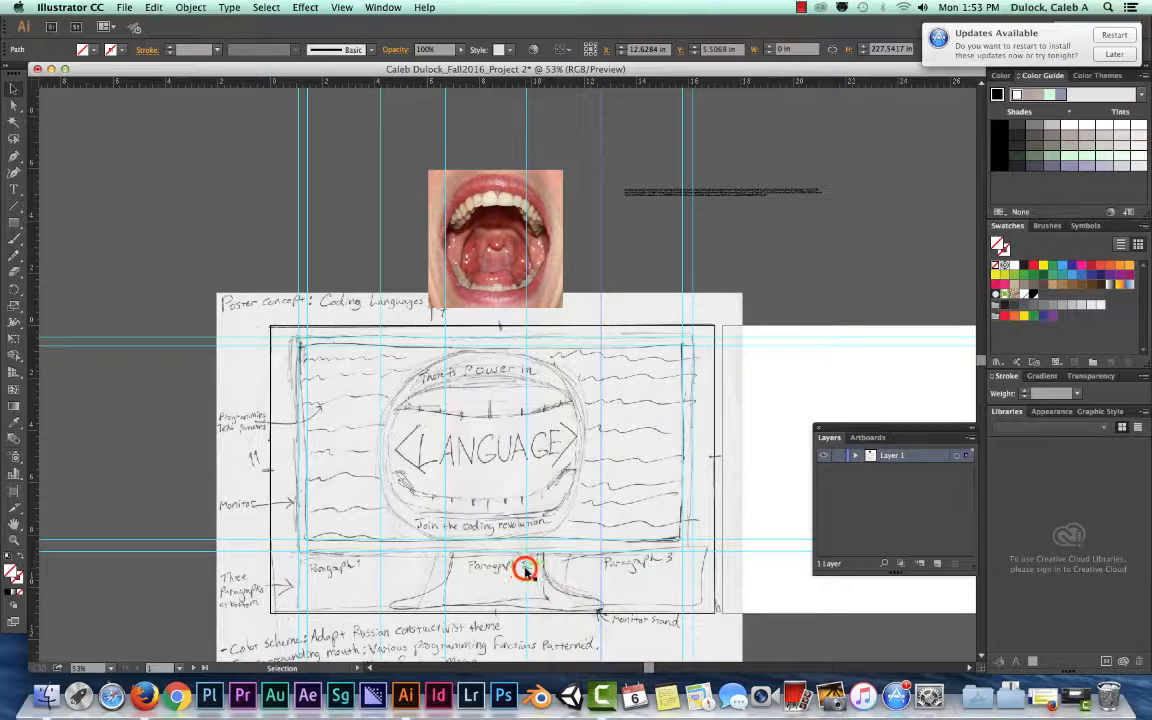
{"action": "scroll", "coordinate": [528, 569], "scroll_direction": "down", "scroll_amount": 1}
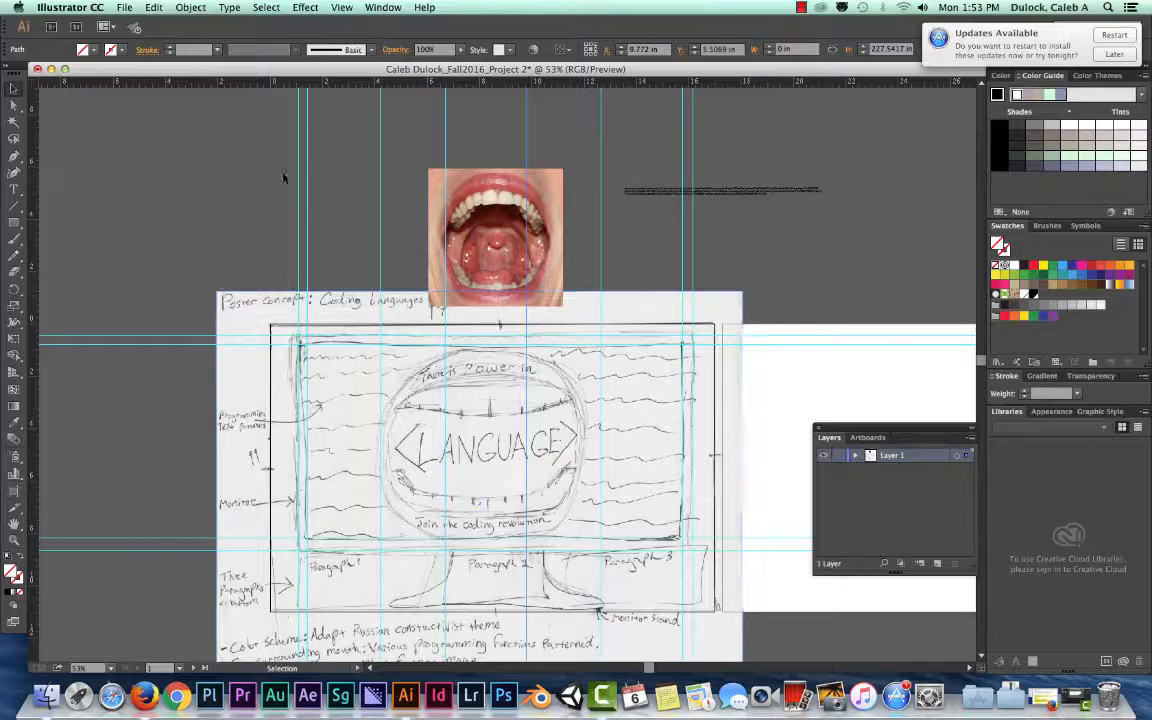
Try aligning the mouth photo with the guides over the sketched mouth circle.
{"action": "left_click", "coordinate": [13, 88]}
{"action": "left_click", "coordinate": [458, 183]}
{"action": "left_click_drag", "start_coordinate": [476, 193], "coordinate": [463, 157]}
{"action": "mouse_move", "coordinate": [451, 157]}
{"action": "left_mouse_down"}
{"action": "mouse_move", "coordinate": [497, 197]}
{"action": "mouse_move", "coordinate": [463, 398]}
{"action": "mouse_move", "coordinate": [469, 385]}
{"action": "left_mouse_up"}
Move the mouth photo onto the empty canvas above the upper-left corner of the sketch.
{"action": "left_click", "coordinate": [406, 368]}
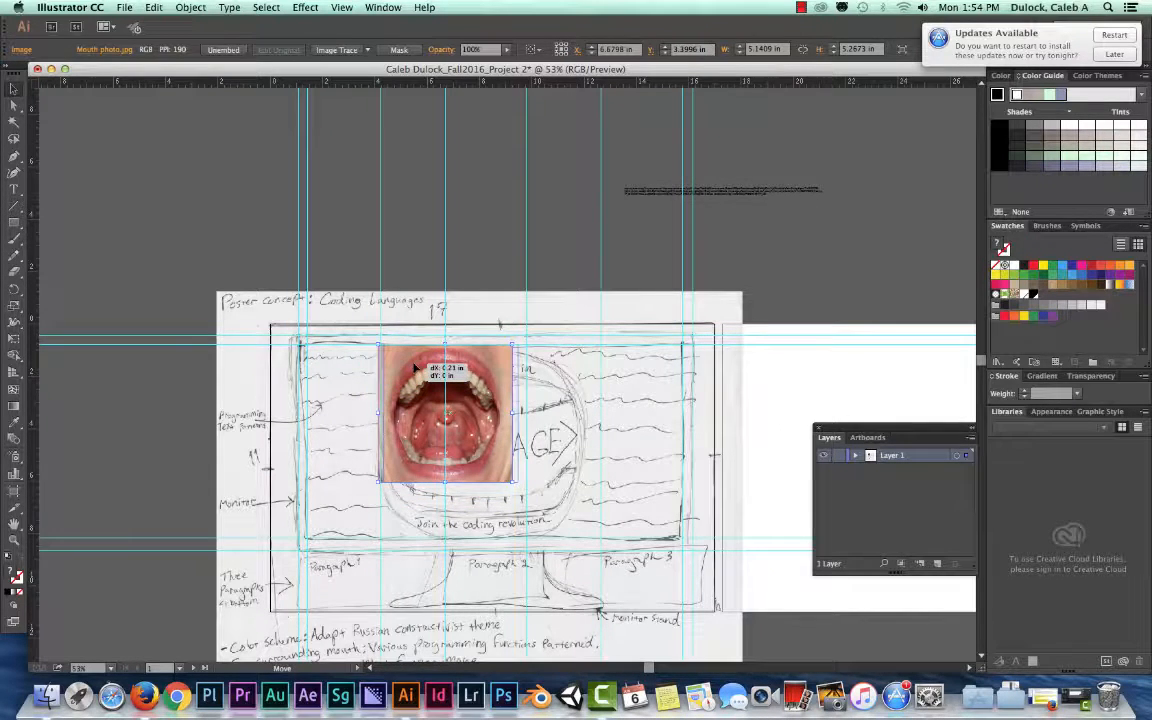
{"action": "mouse_move", "coordinate": [408, 368]}
{"action": "left_mouse_down"}
{"action": "mouse_move", "coordinate": [340, 362]}
{"action": "mouse_move", "coordinate": [334, 372]}
{"action": "mouse_move", "coordinate": [180, 190]}
{"action": "left_mouse_up"}
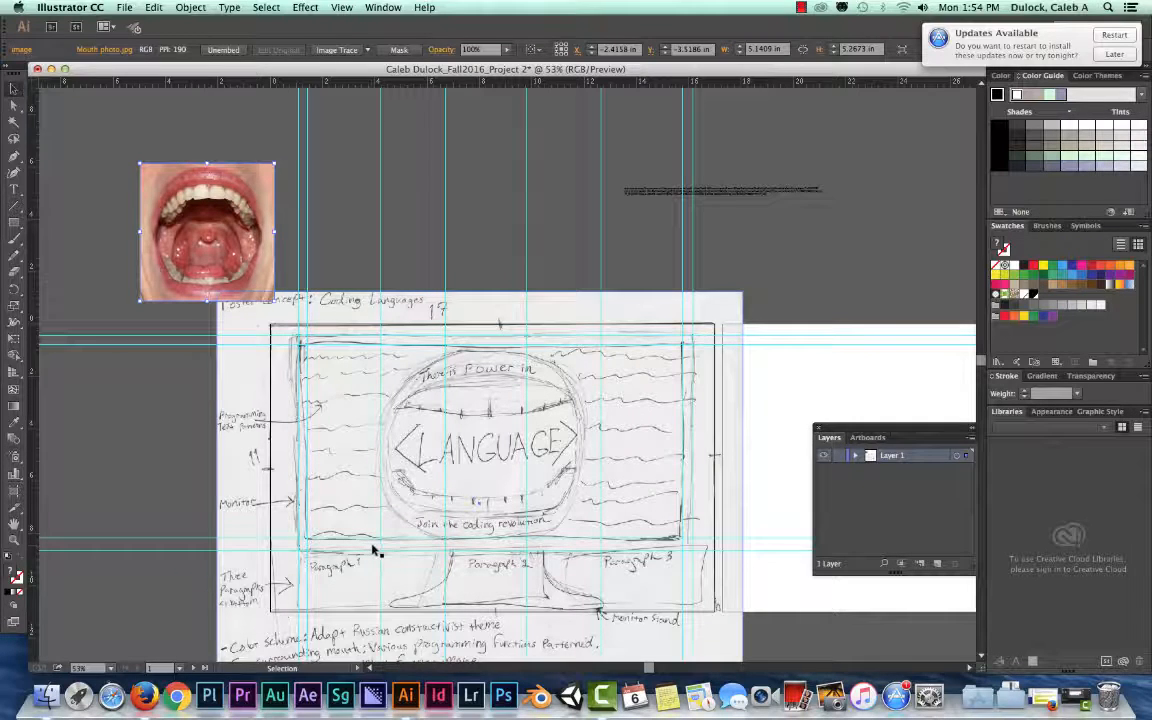
{"action": "left_click_drag", "start_coordinate": [210, 190], "coordinate": [210, 167]}
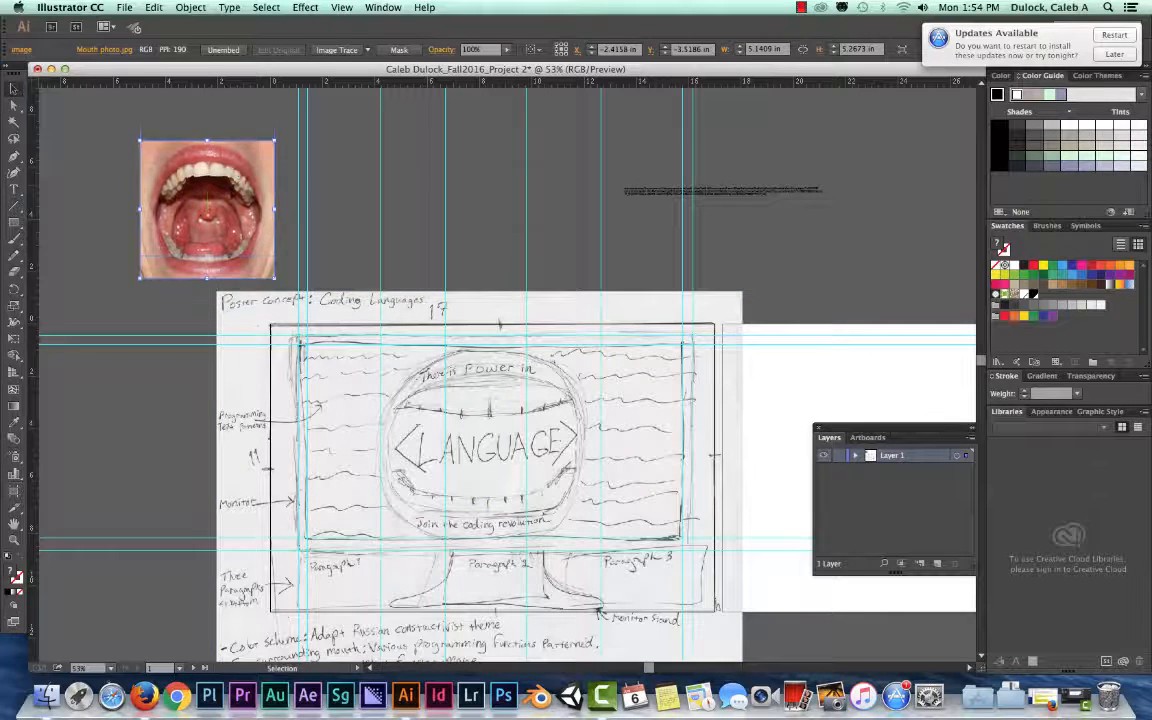